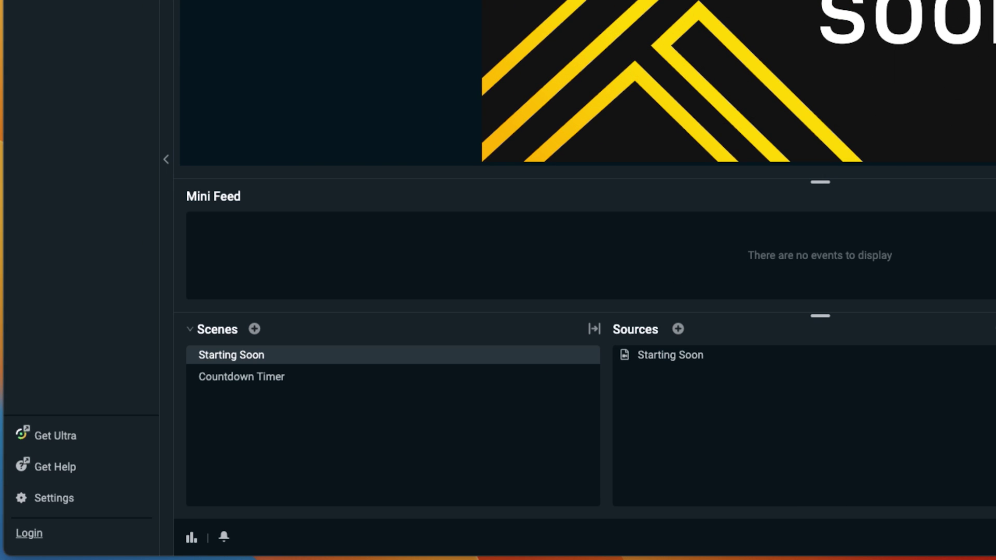
In Stream settings, set Stream Type to Streaming Services and Service to YouTube - RTMPS.
left_click(57, 498)
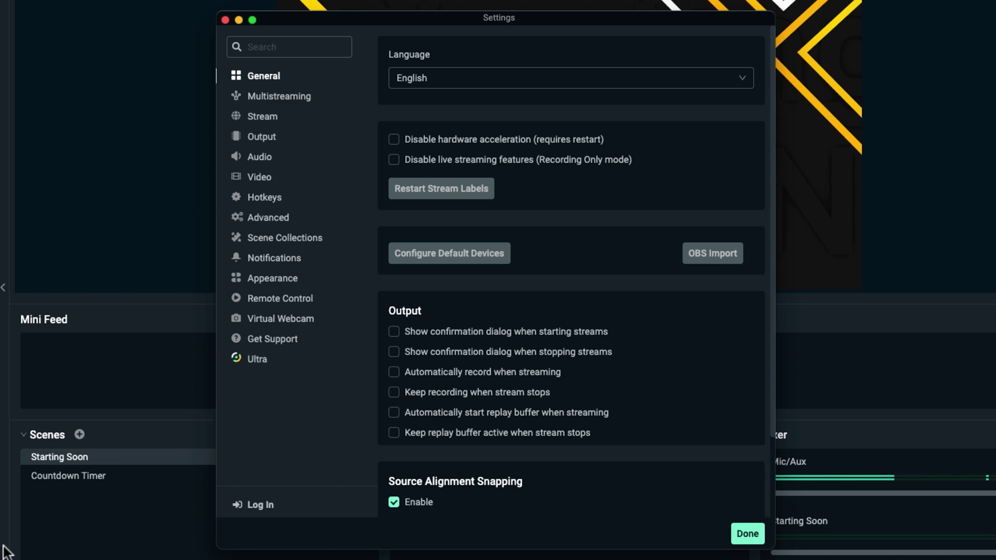
left_click(268, 117)
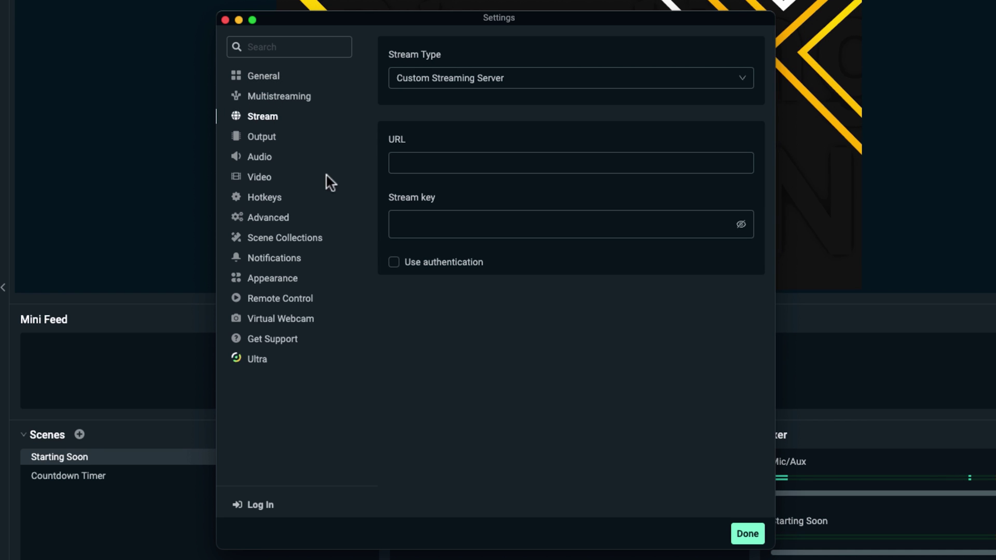
left_click(514, 82)
left_click(452, 106)
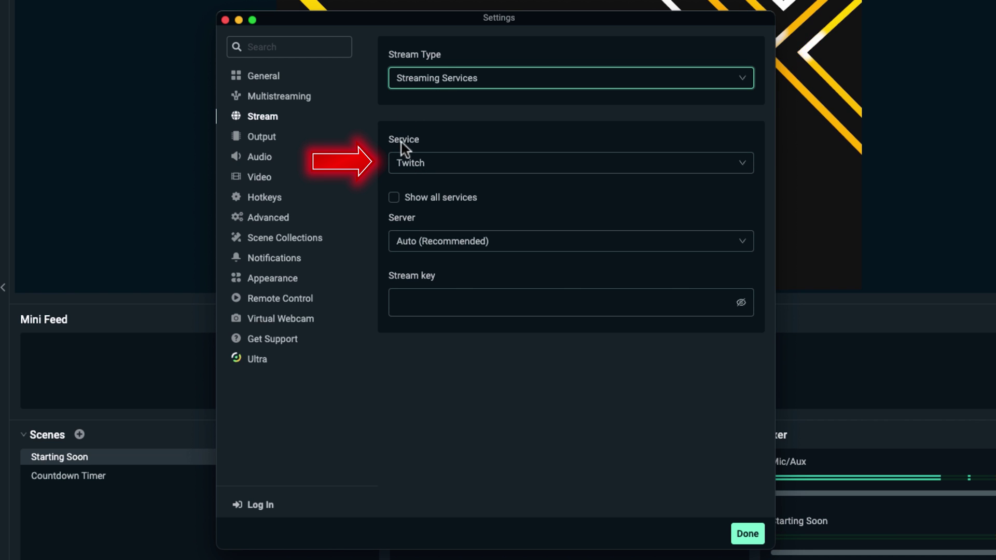
left_click(487, 173)
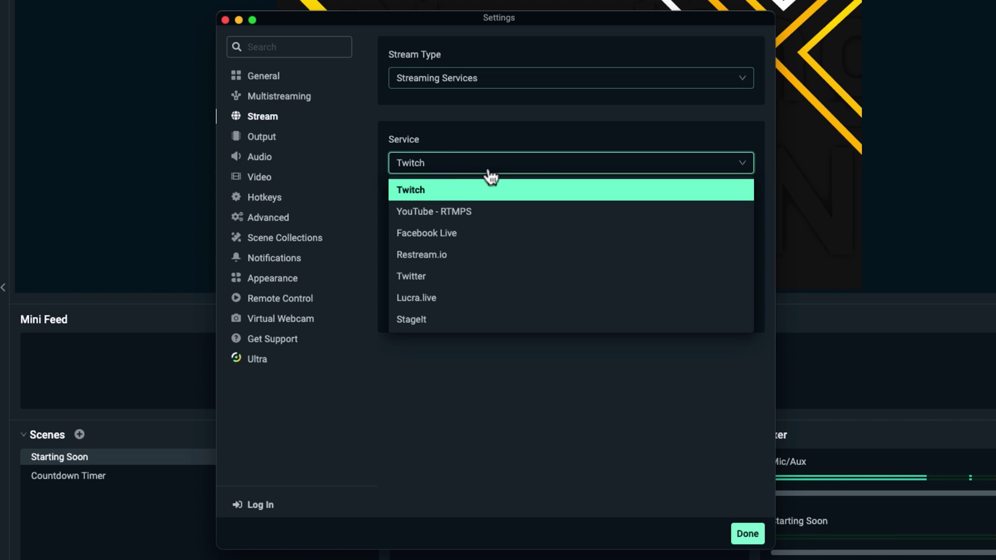
left_click(485, 214)
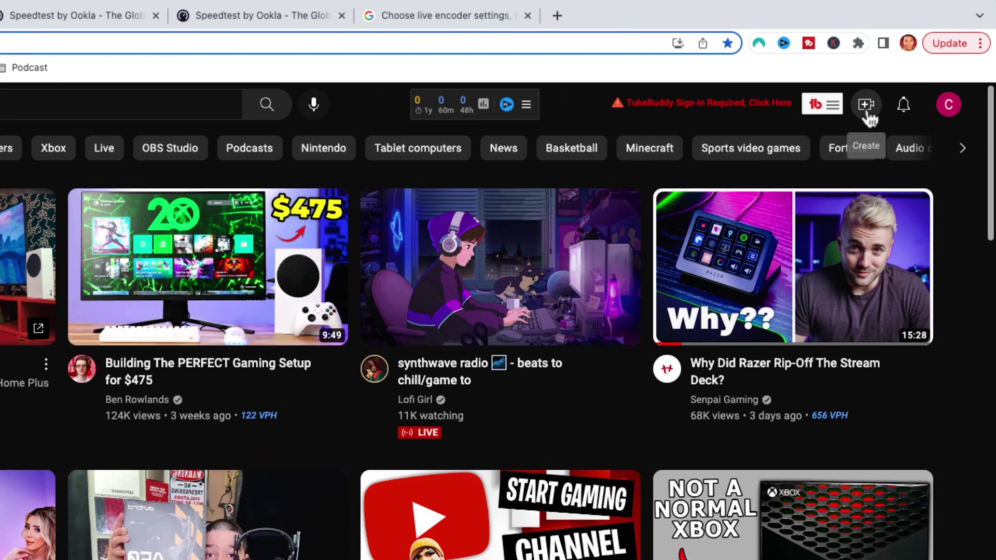
Use YouTube's Create > Go live and bring up the YouTube Studio live streaming page.
left_click(866, 105)
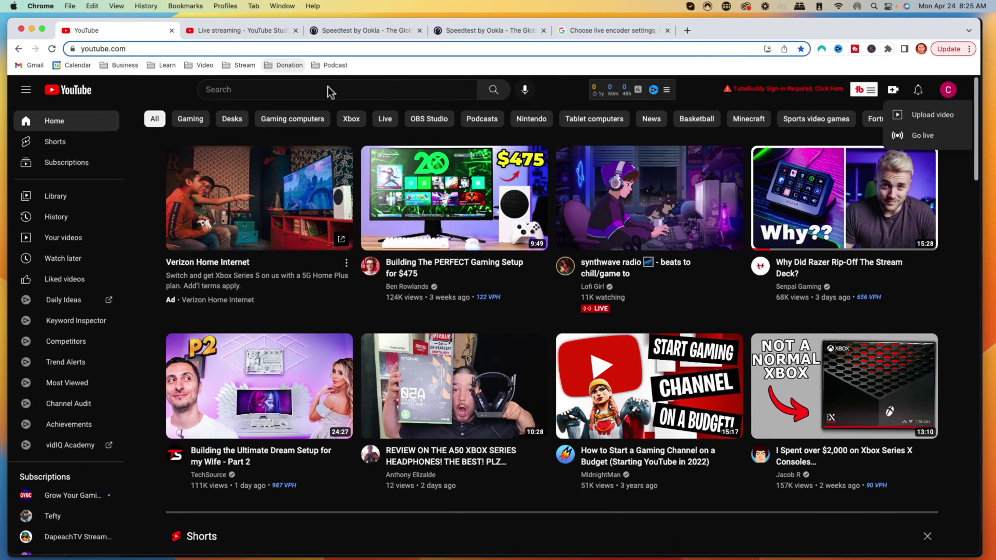
left_click(253, 30)
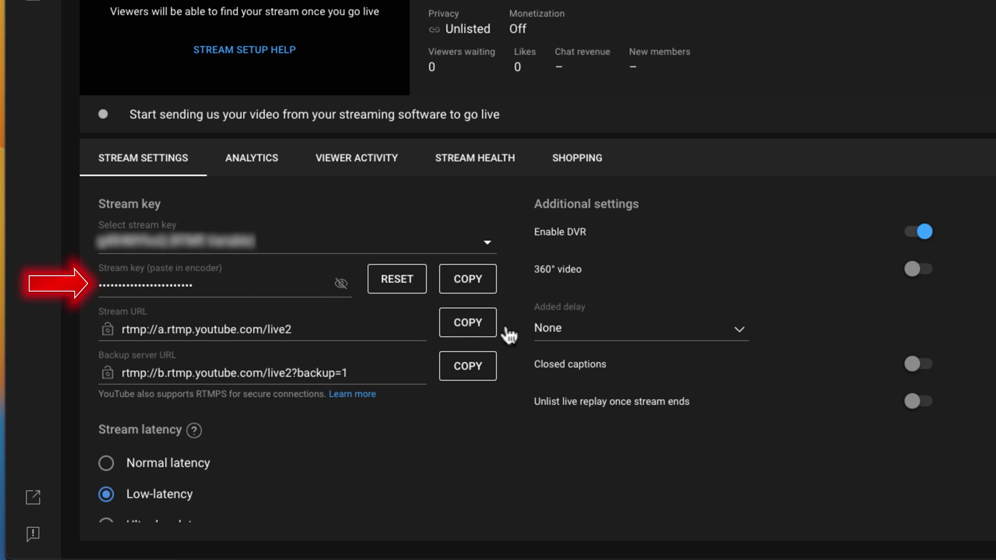
Copy the YouTube stream key, set Normal latency, and return to Streamlabs Desktop.
left_click(465, 286)
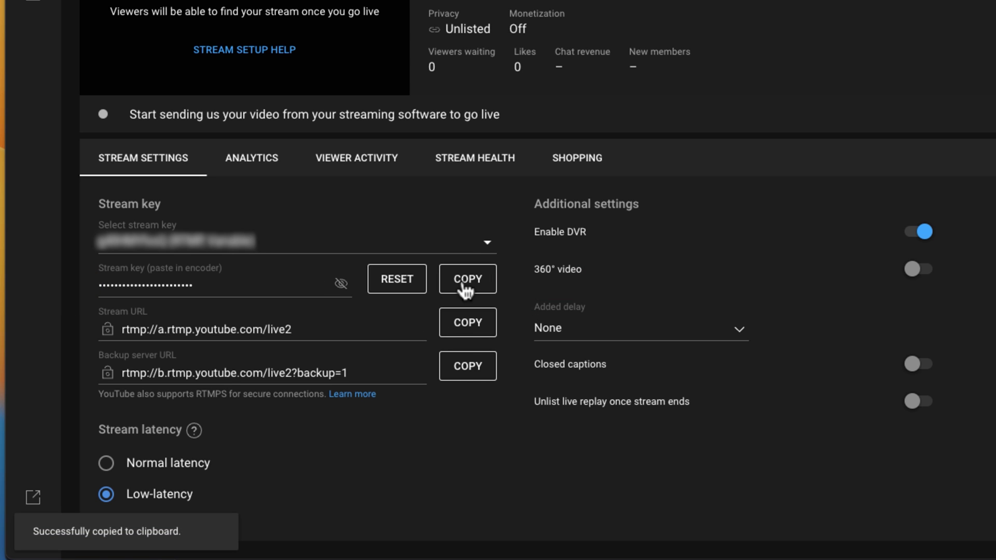
scroll(469, 358, "down", 1)
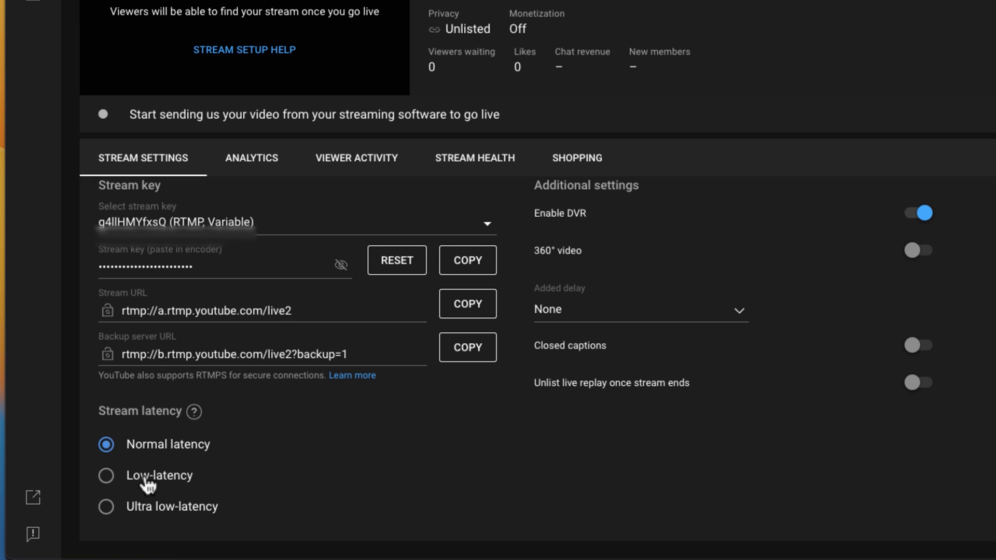
scroll(561, 442, "up", 1)
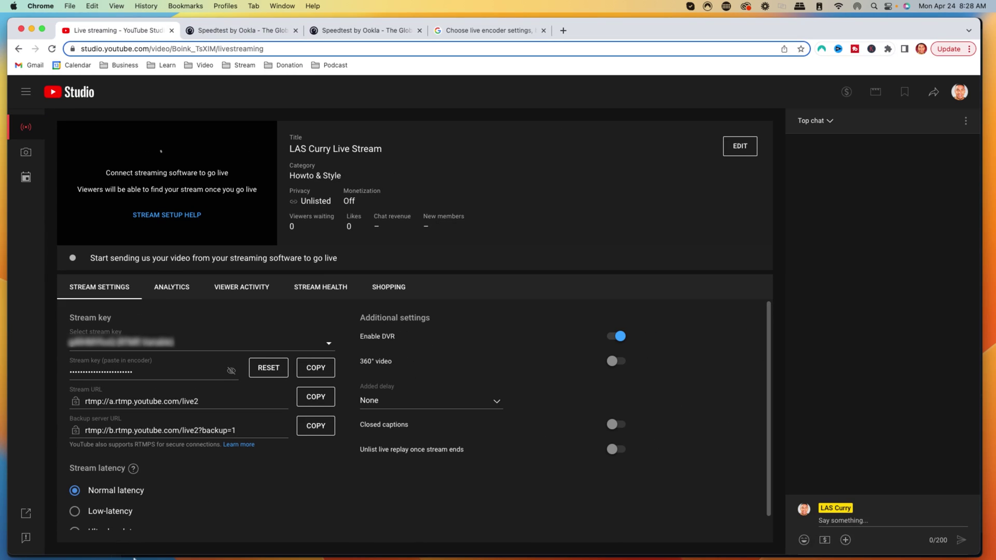
mouse_move(198, 559)
left_click(127, 543)
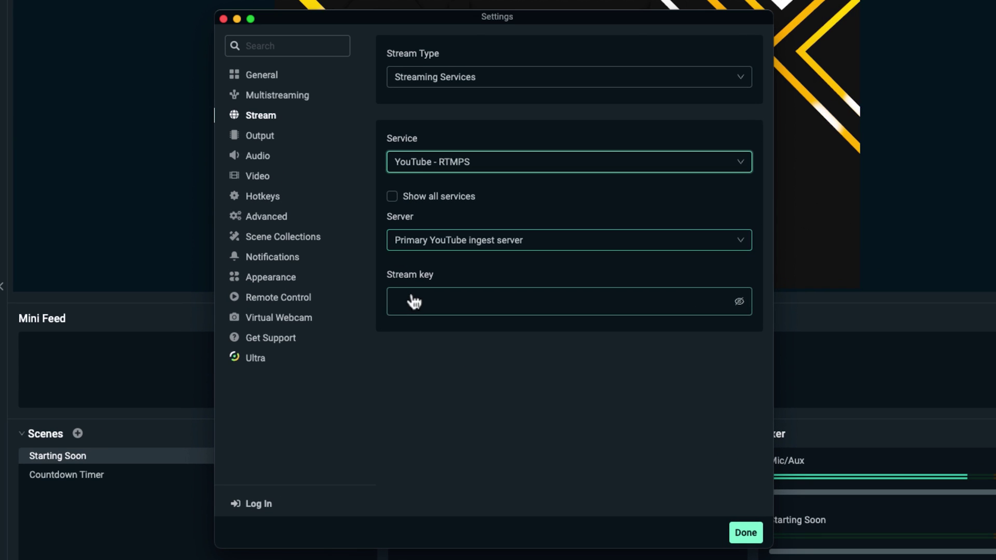
Paste the YouTube stream key into the Stream key field and save the settings with Done.
left_click(433, 304)
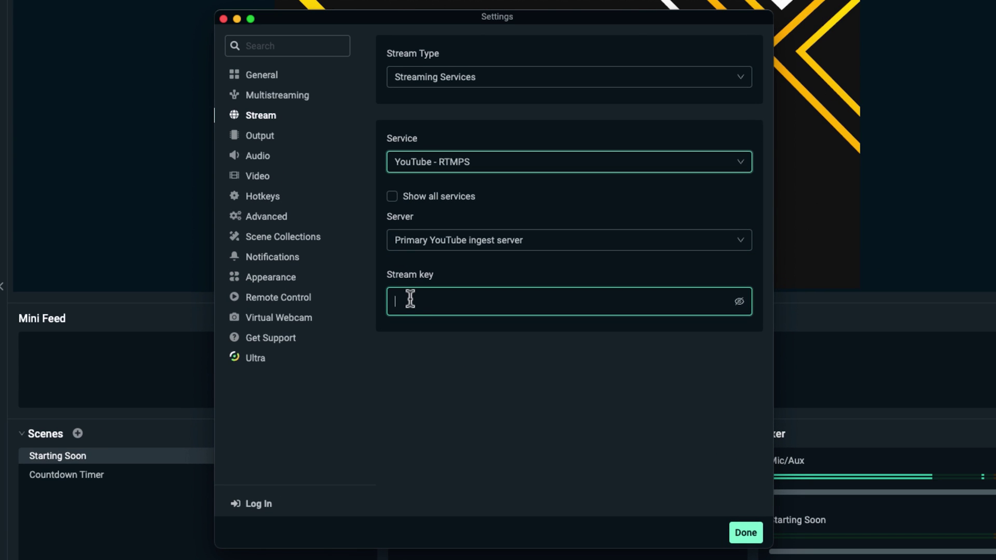
left_click(443, 320)
right_click(432, 306)
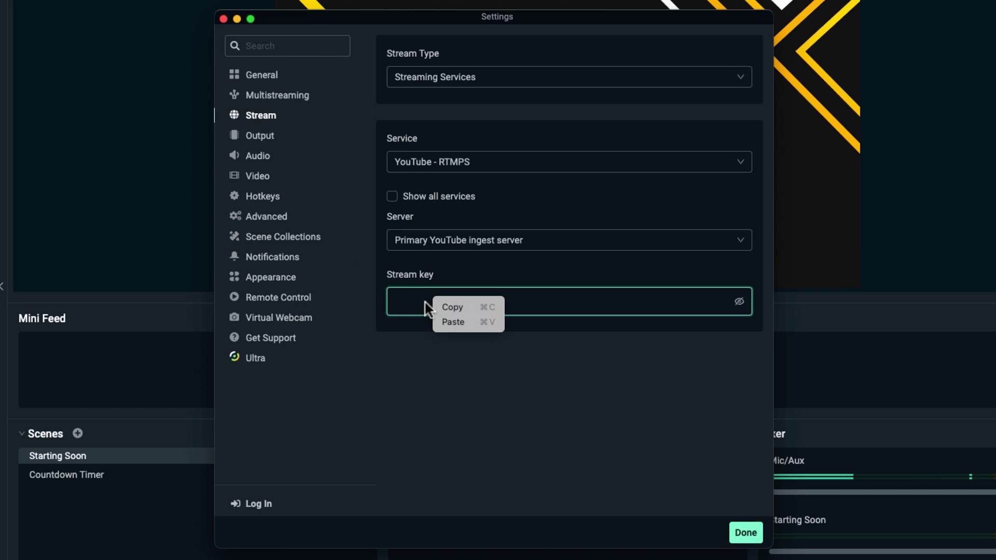
left_click(445, 320)
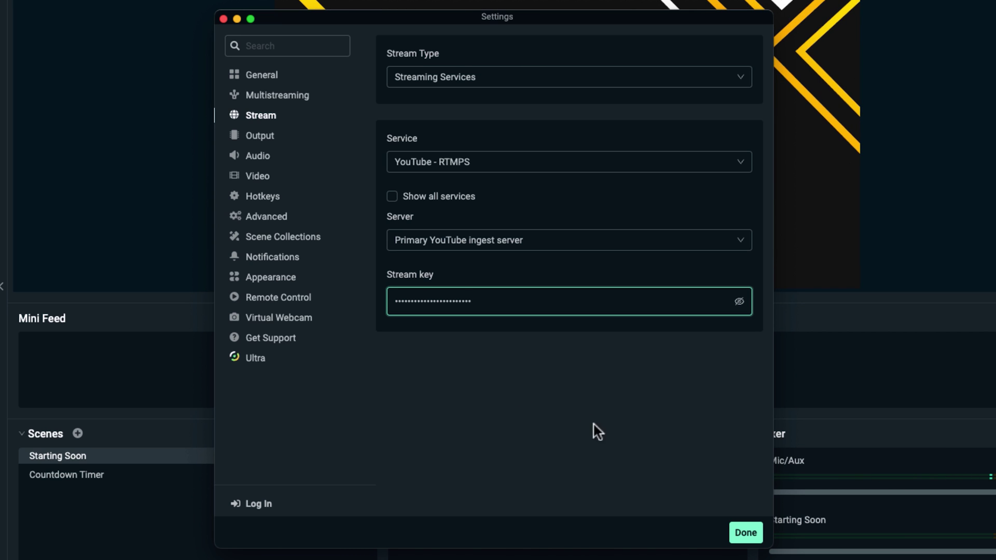
left_click(746, 533)
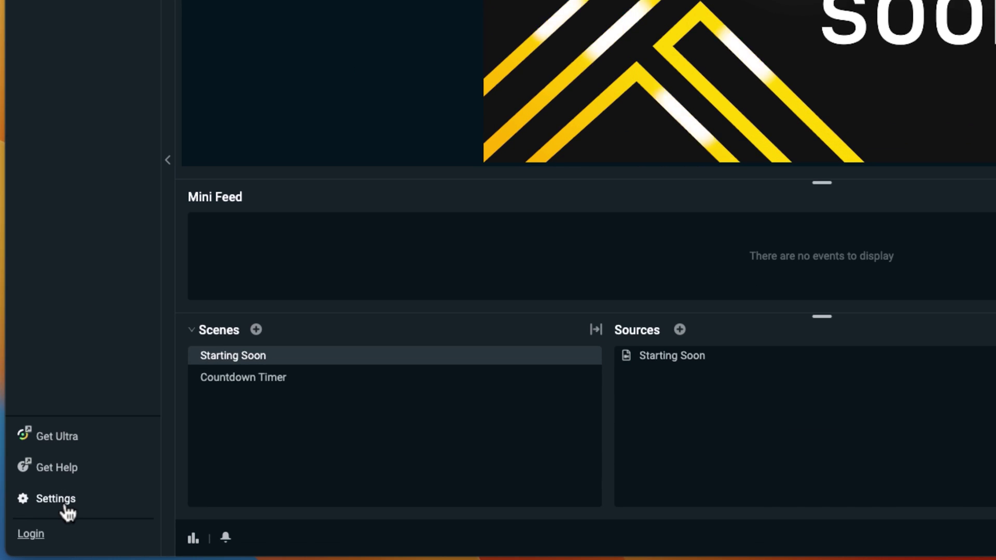
Open Video settings and keep 1920x1080 resolution, Bicubic downscale filter and 60 FPS.
left_click(44, 520)
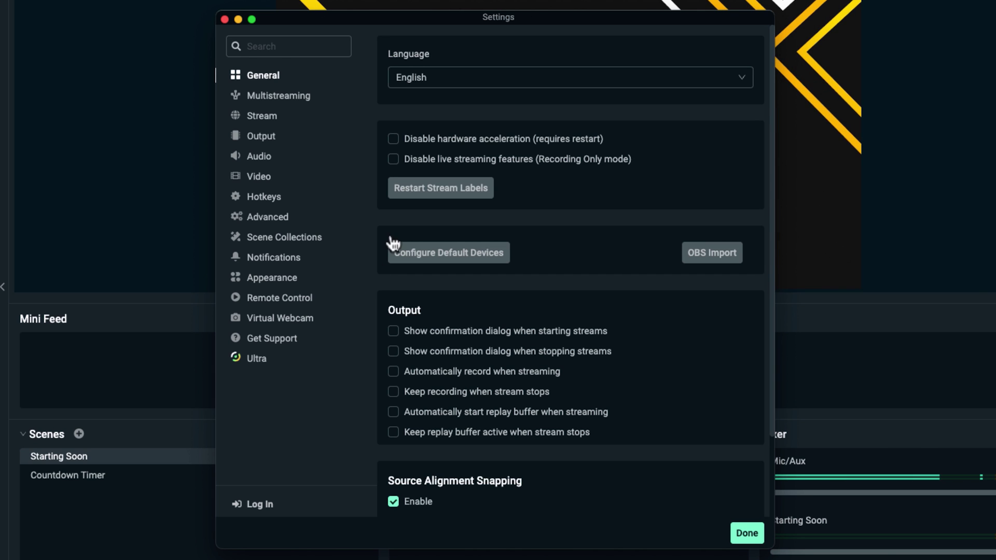
left_click(260, 177)
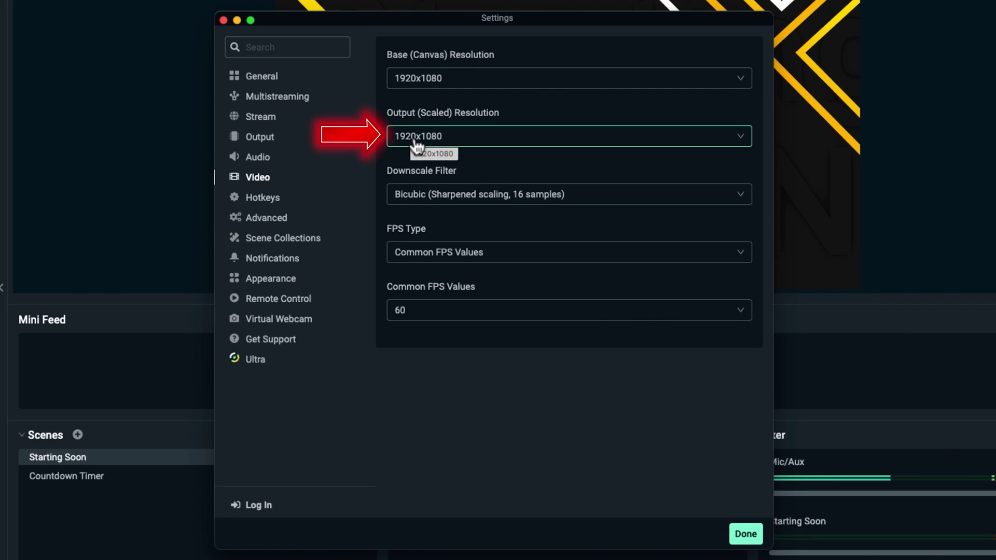
left_click(473, 203)
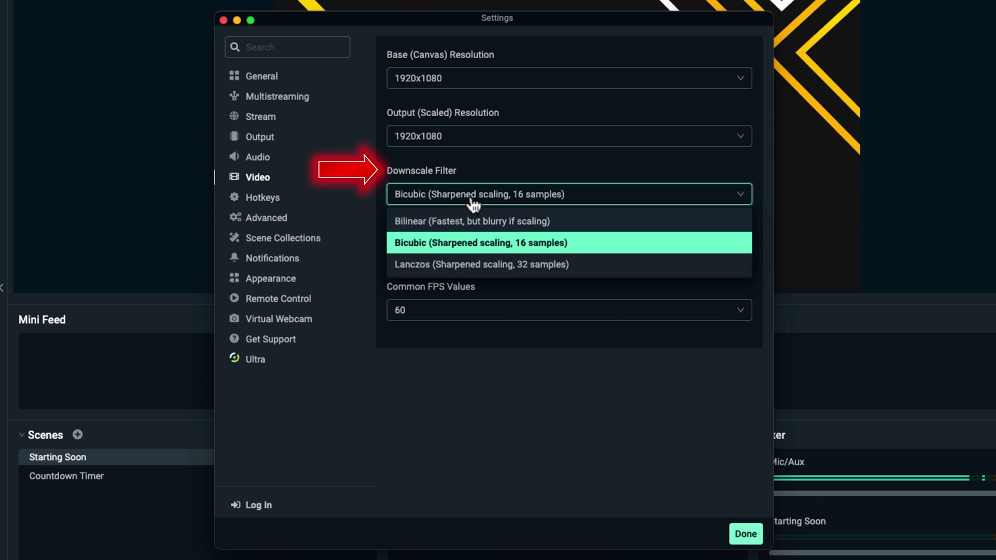
left_click(407, 243)
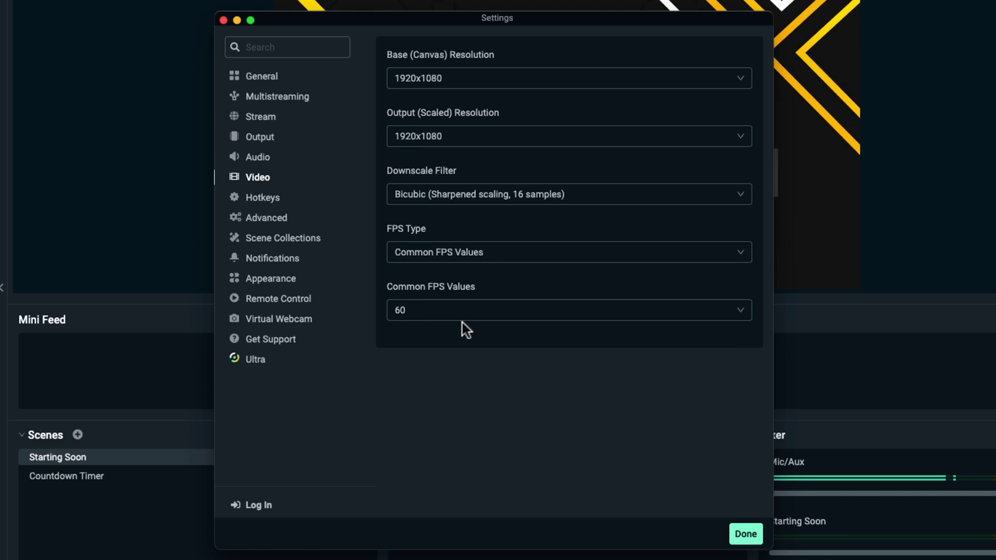
left_click(430, 312)
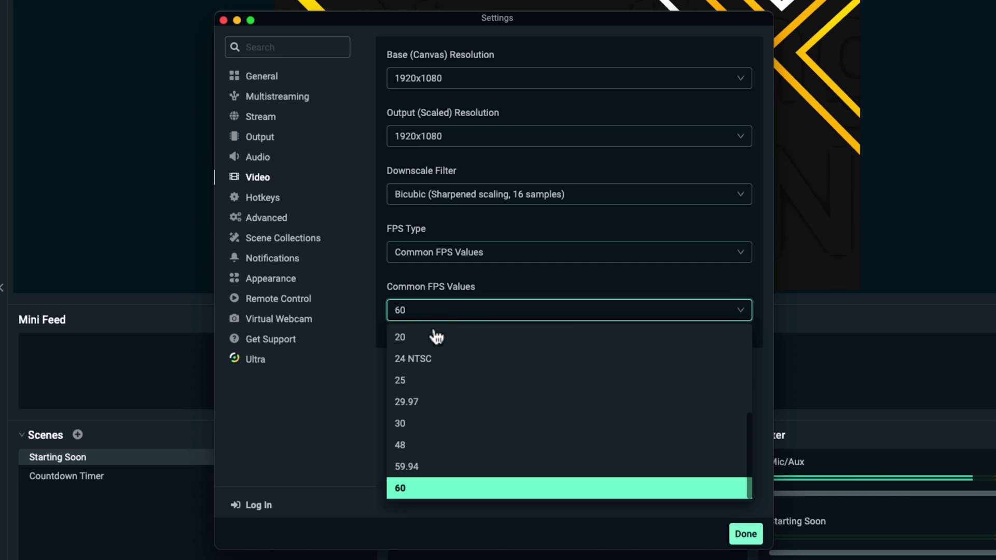
left_click(370, 373)
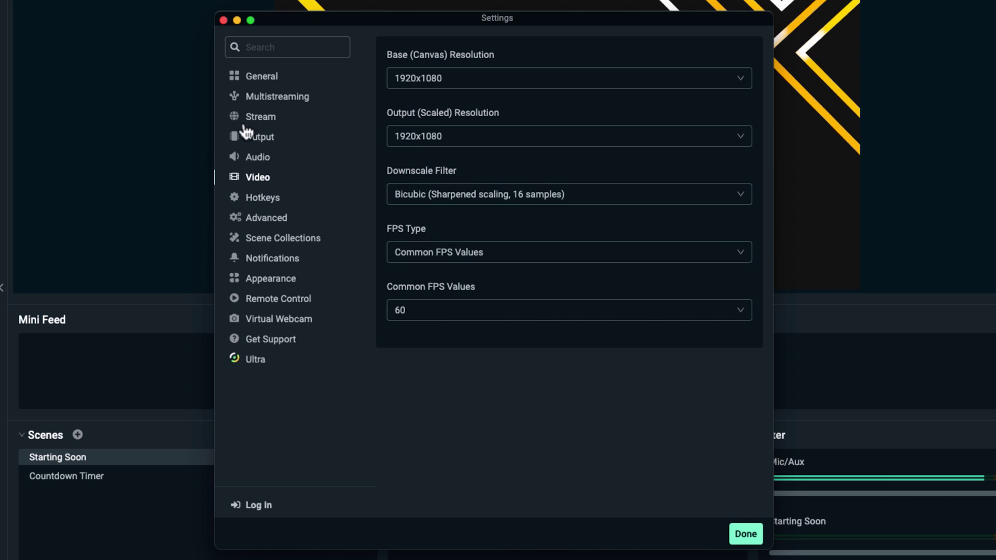
Switch output mode to Advanced and set the encoder to Apple VT H264 Software Encoder.
left_click(272, 139)
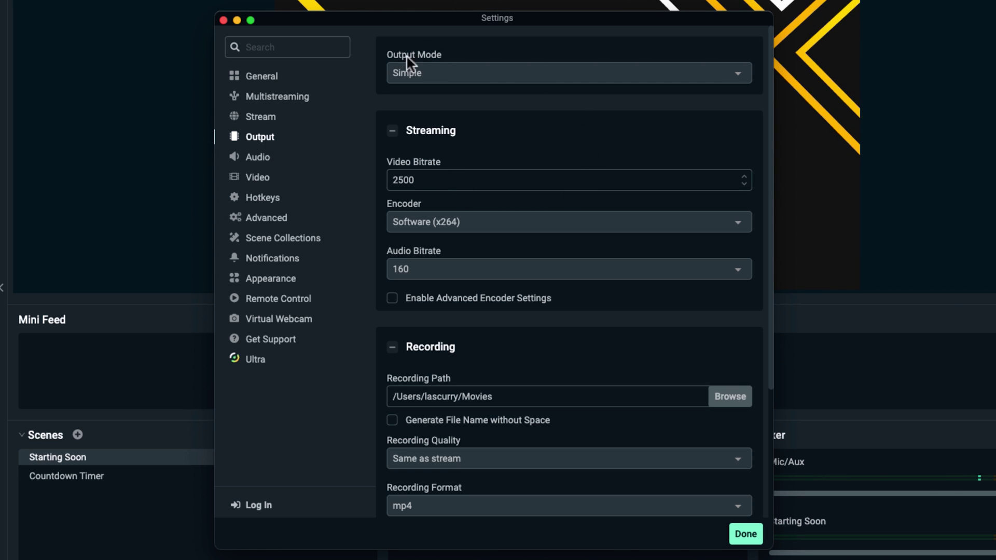
left_click(436, 69)
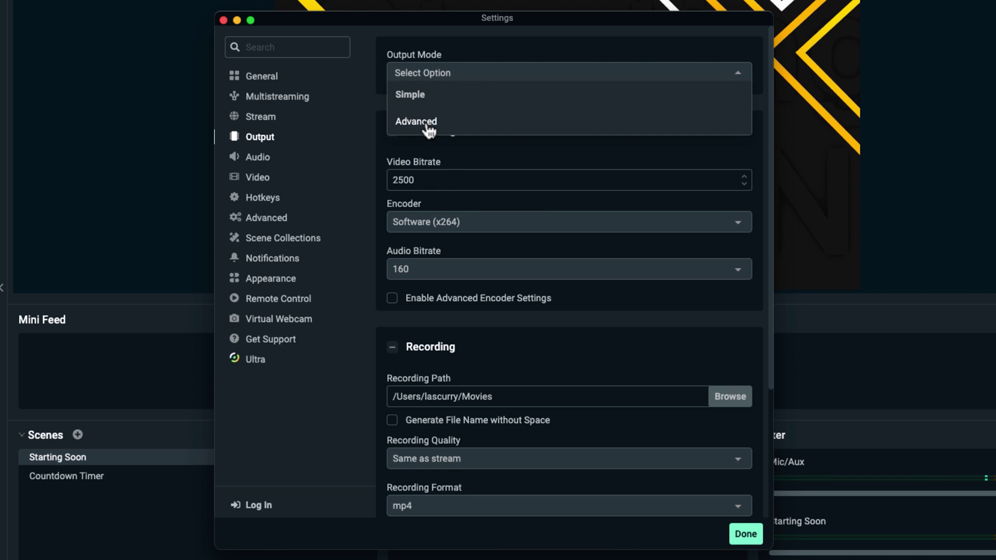
left_click(452, 128)
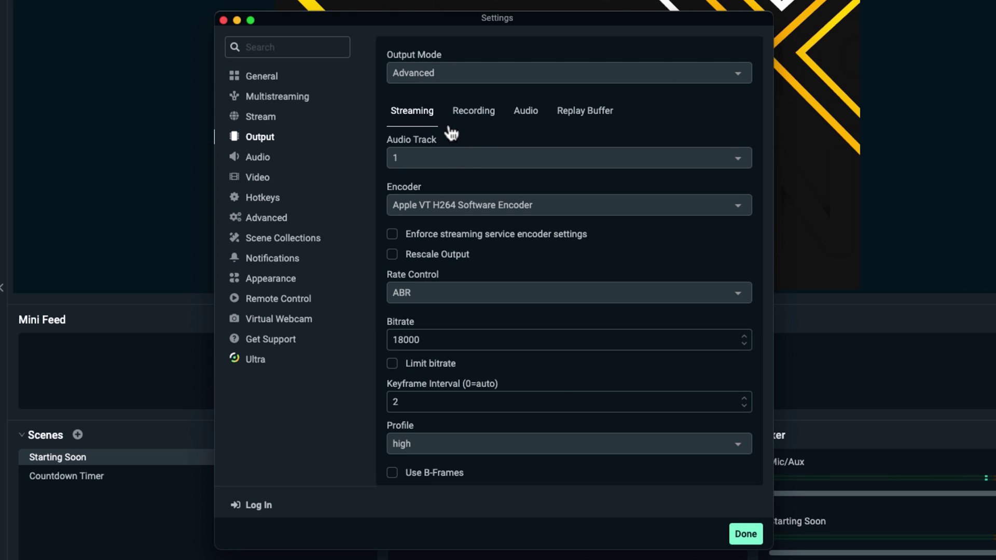
left_click(457, 209)
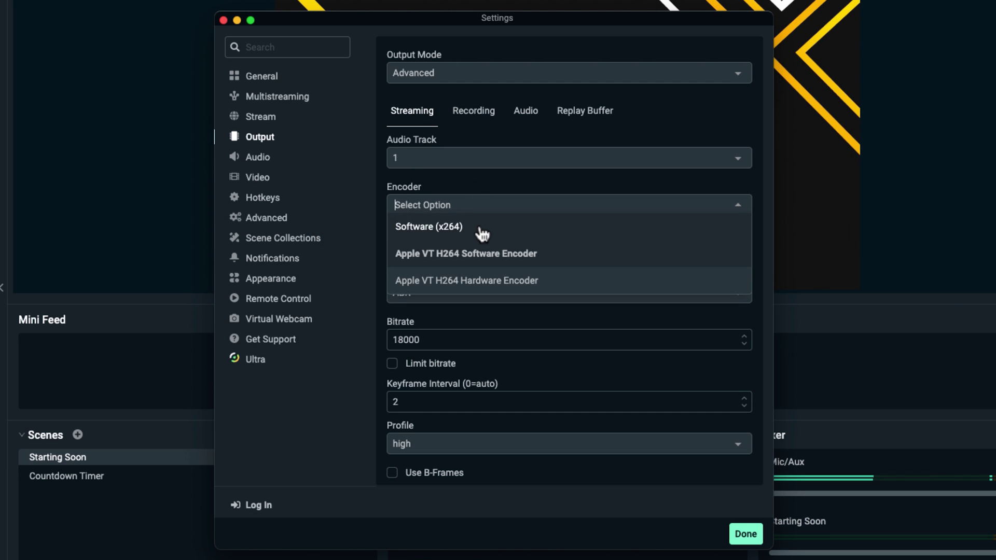
left_click(516, 262)
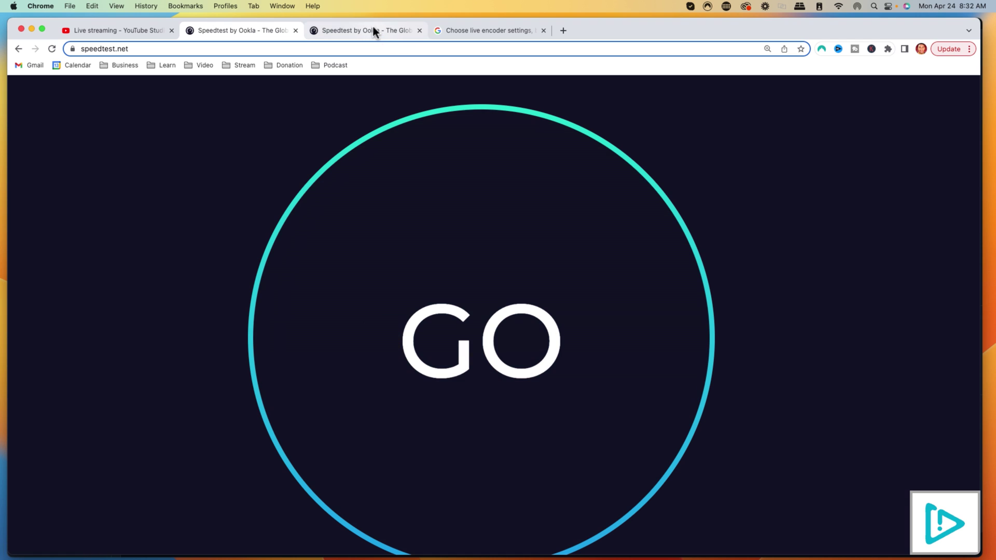
View the 499.11 Mbps down / 435.39 Mbps up speed test, then the encoder settings help page.
left_click(373, 30)
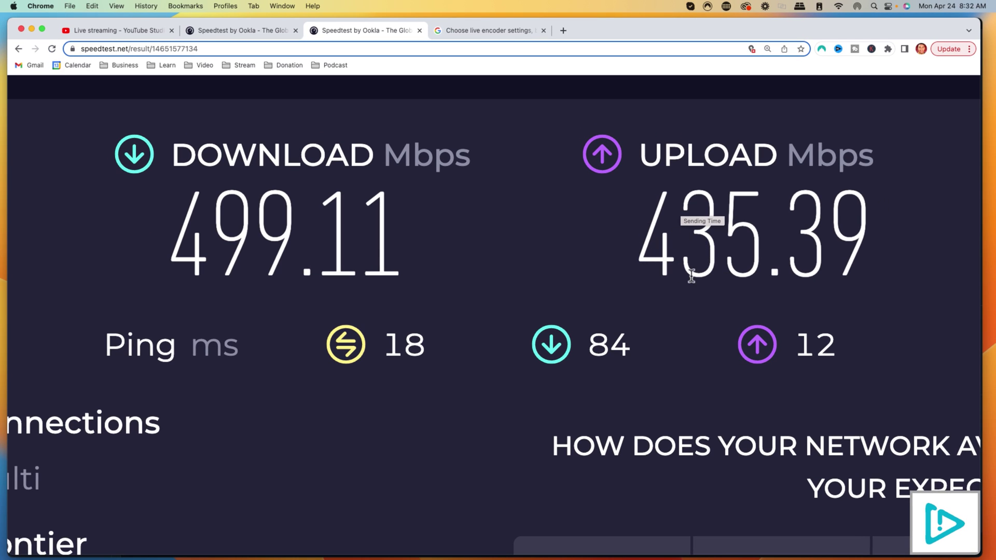
left_click(496, 32)
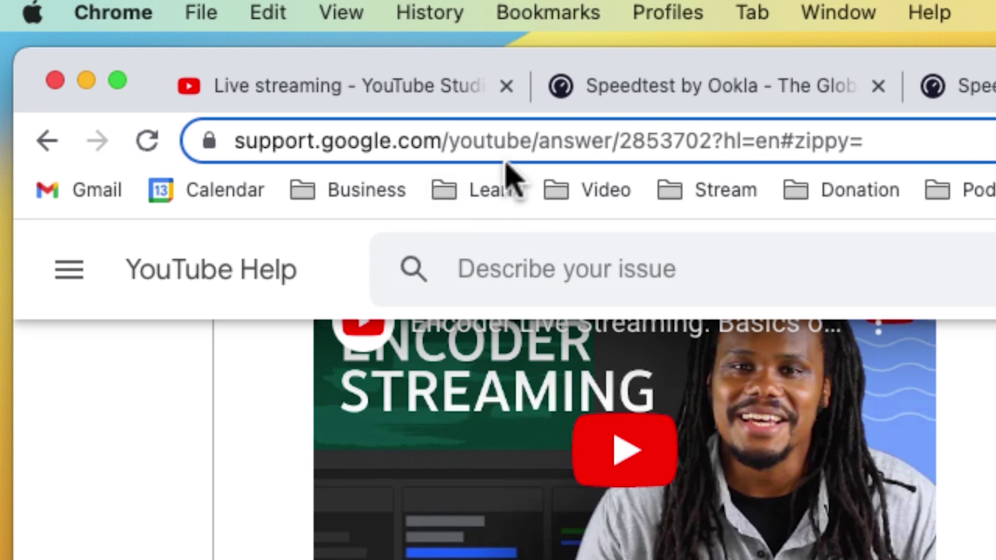
scroll(425, 183, "down", 3)
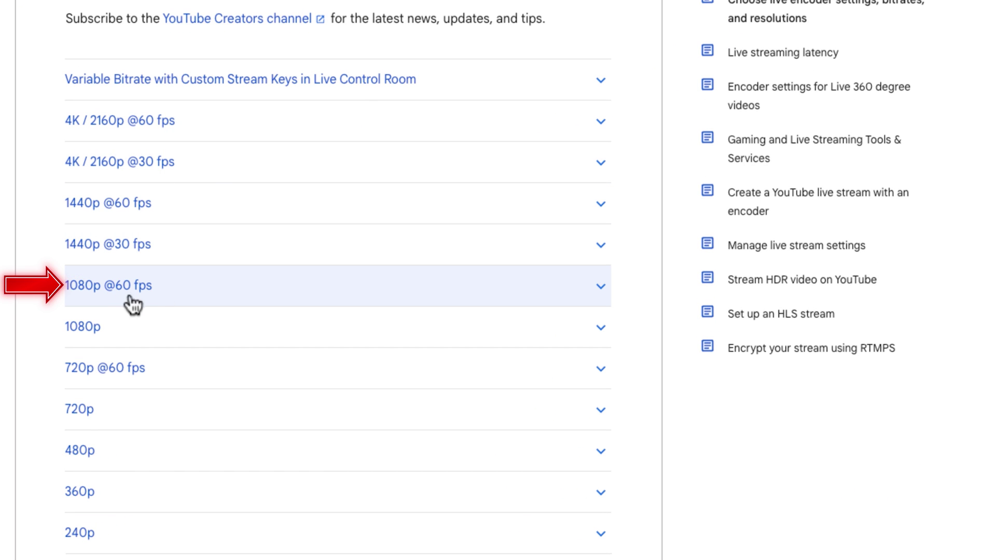
left_click(605, 289)
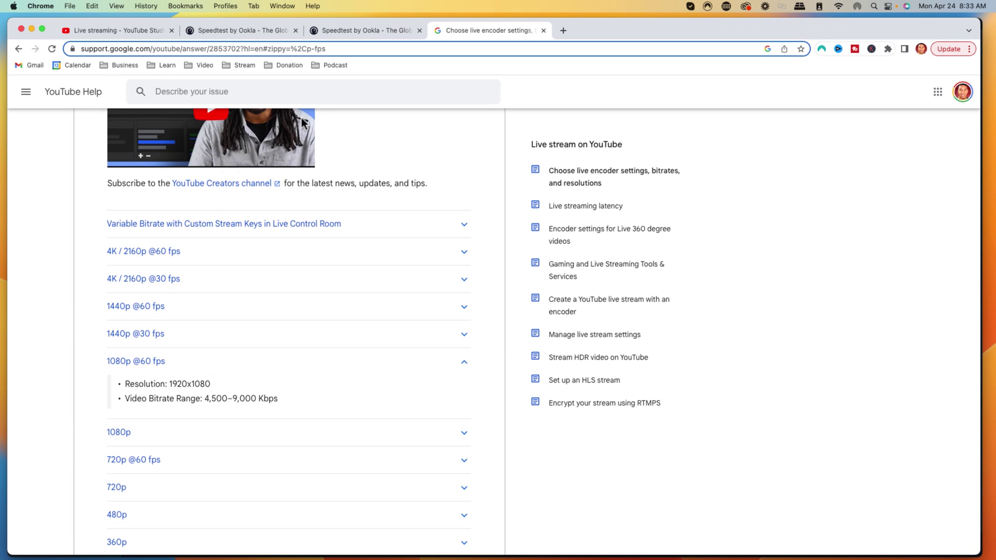
left_click(347, 31)
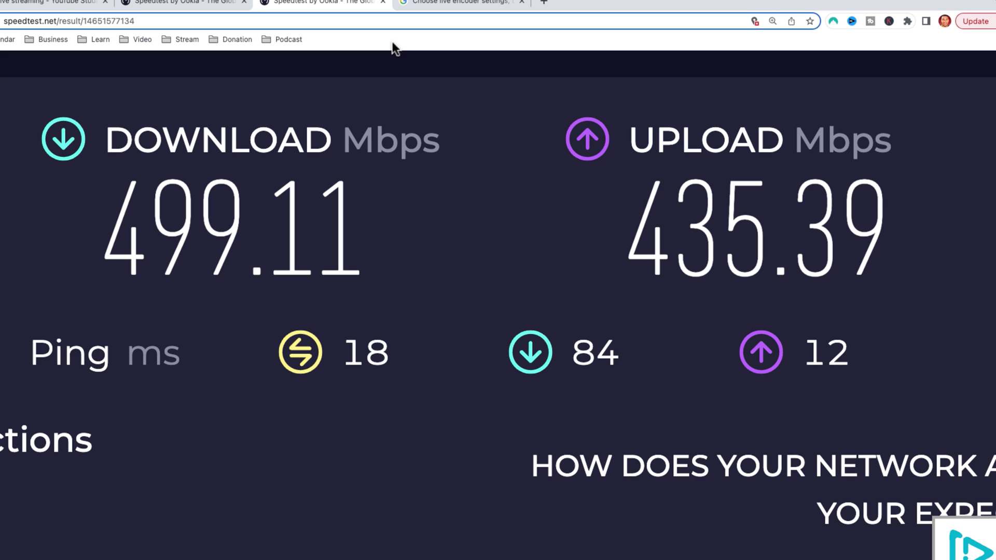
left_click(438, 1)
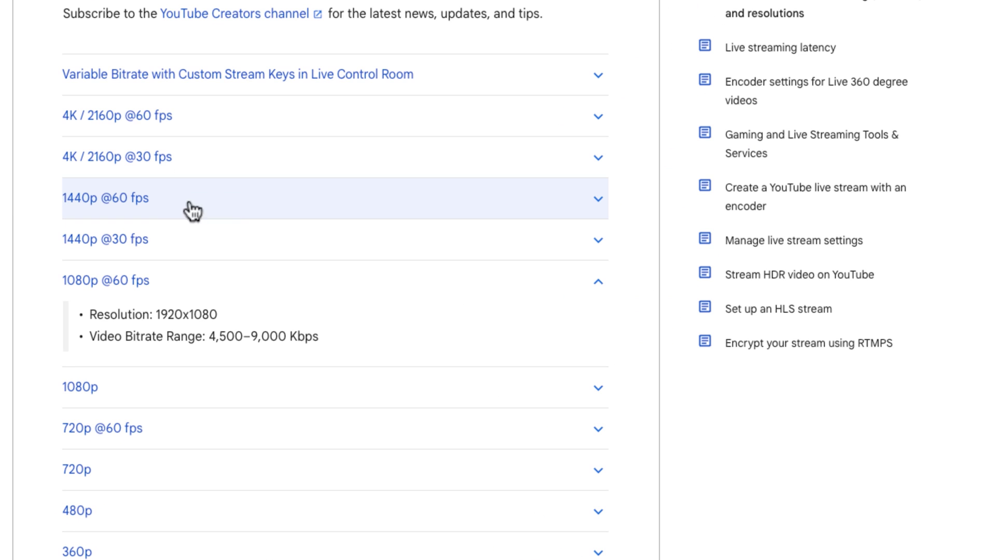
left_click(598, 202)
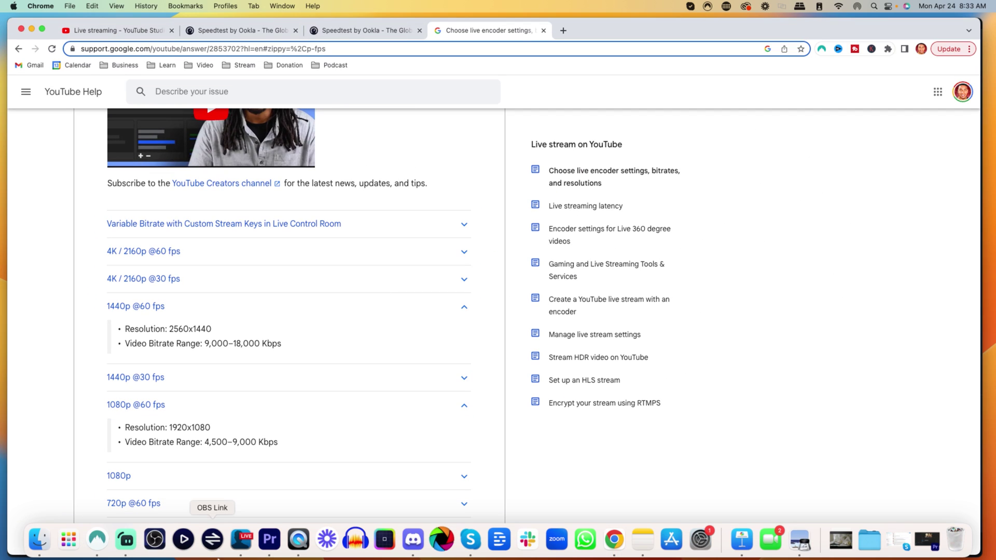
Change the Streamlabs streaming bitrate from 18000 to 9000 Kbps and save with Done.
left_click(125, 542)
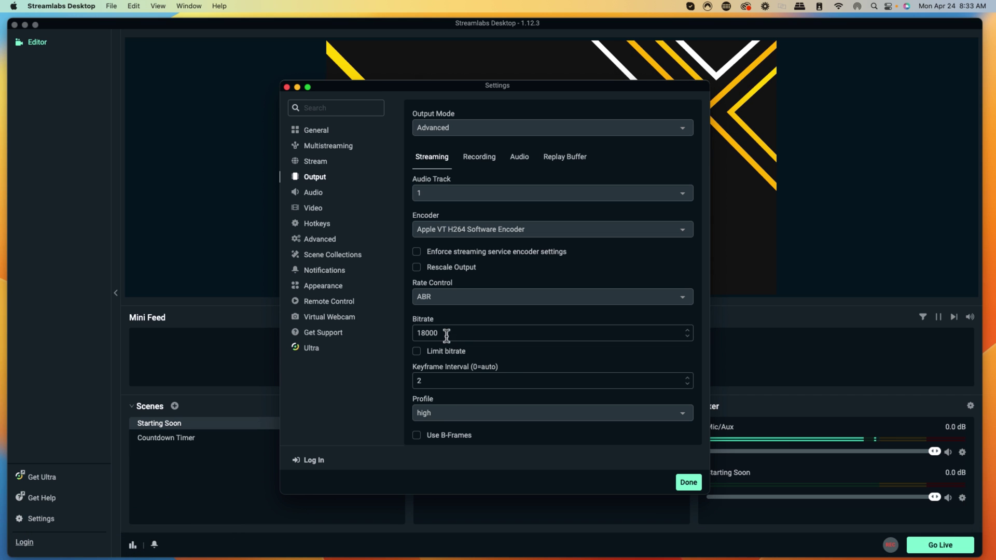
left_click_drag(438, 333, 412, 334)
type("9000")
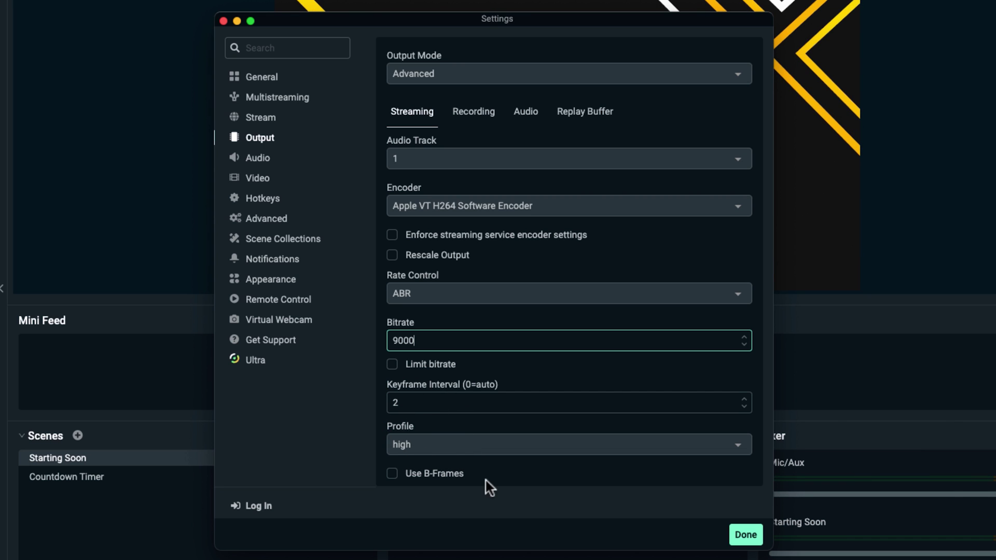
left_click(746, 535)
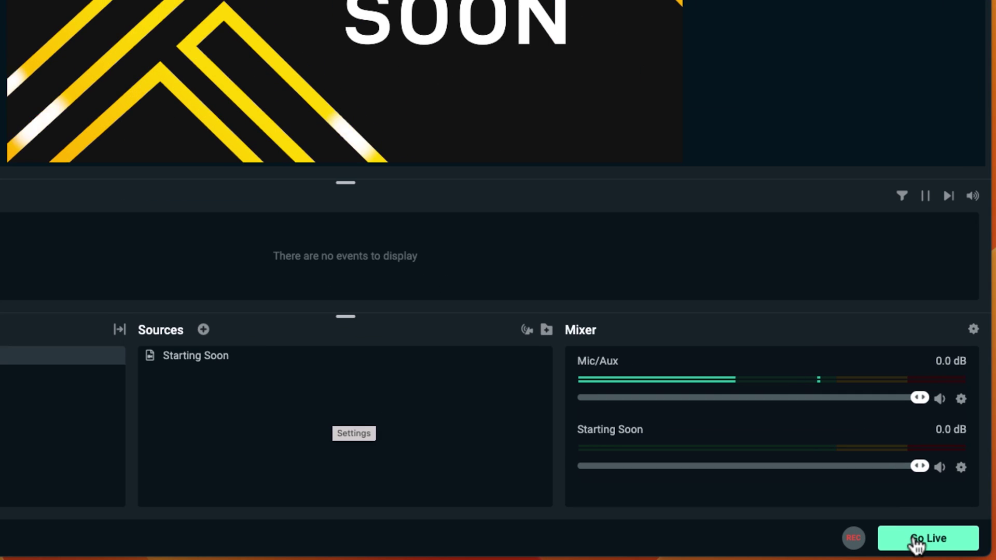
Go Live in Streamlabs Desktop and view the live stream in YouTube Studio.
left_click(917, 540)
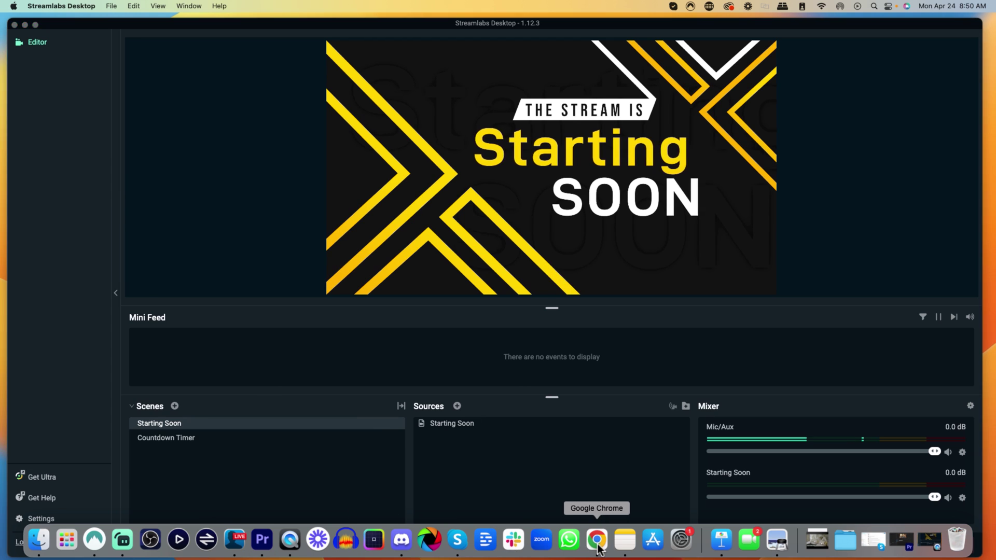
left_click(590, 546)
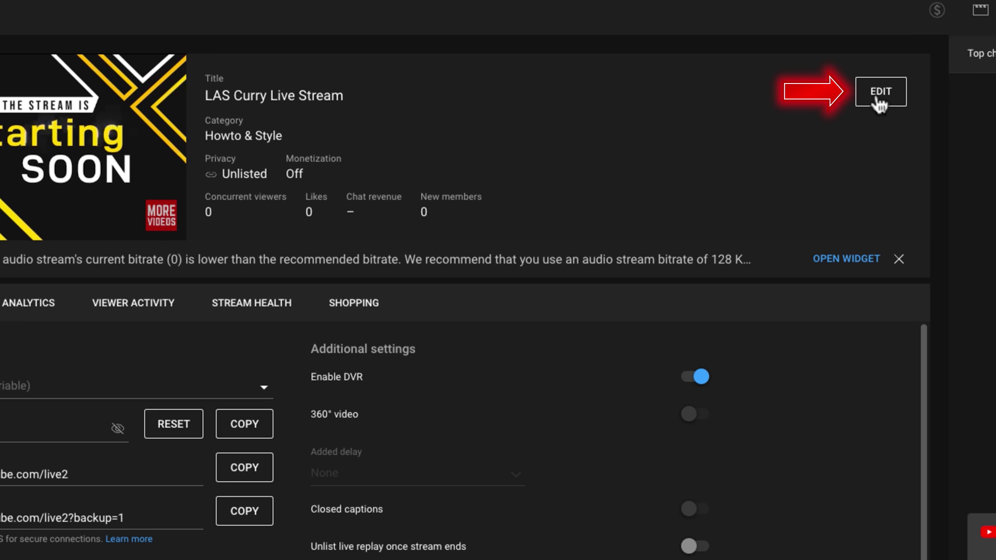
Open the LAS Curry Live Stream edit settings and review its title and description.
left_click(770, 139)
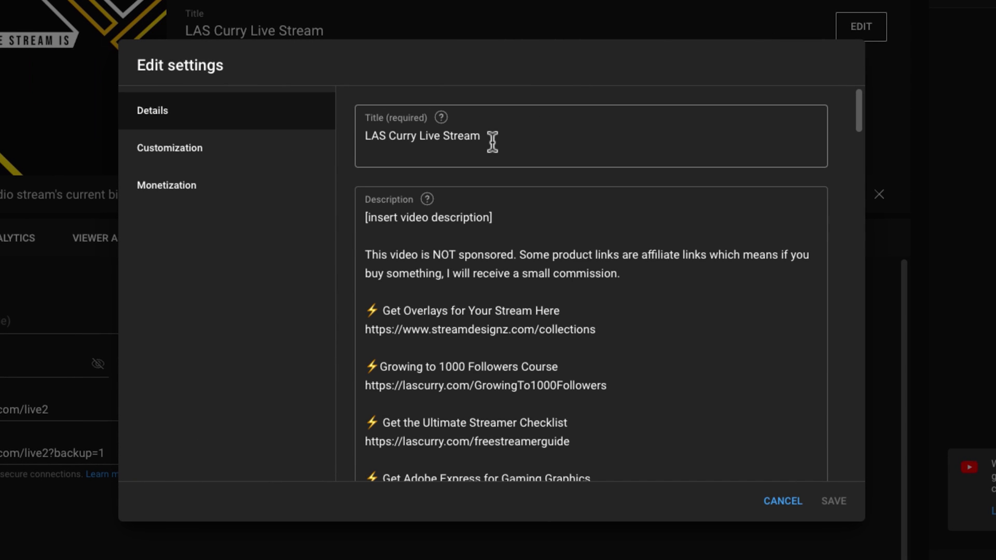
scroll(471, 181, "down", 7)
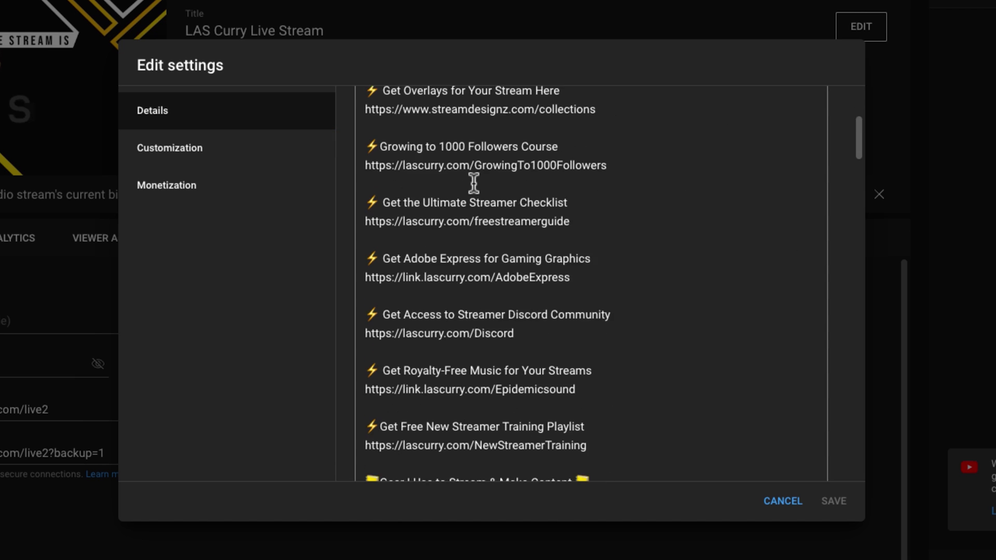
scroll(472, 182, "up", 7)
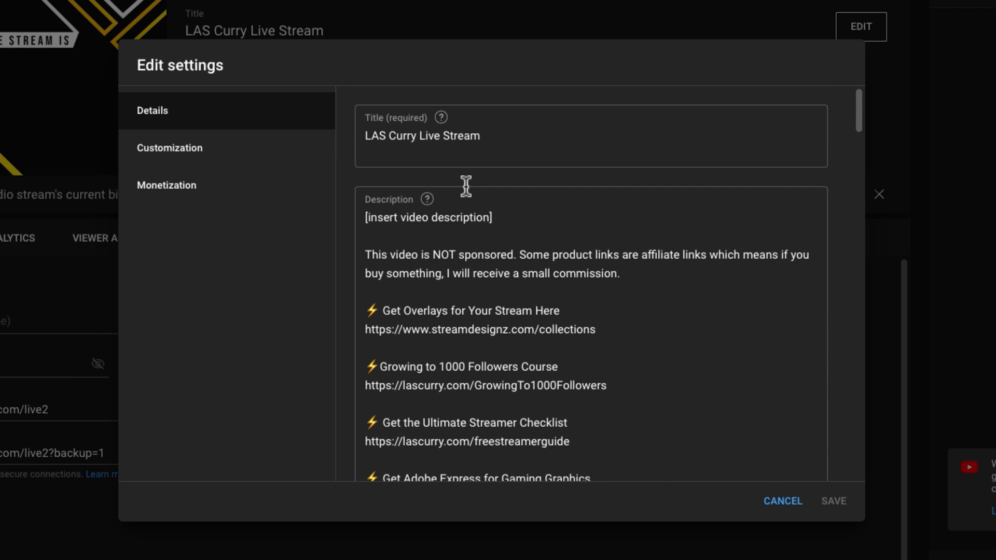
scroll(484, 174, "down", 15)
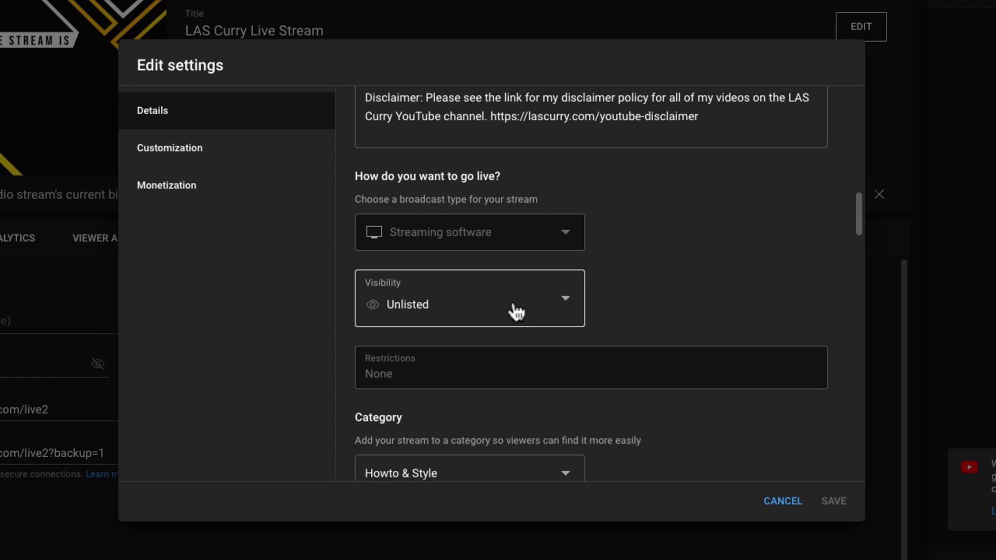
Check the Visibility choices without changing them, then review category, thumbnail and playlist options.
left_click(569, 311)
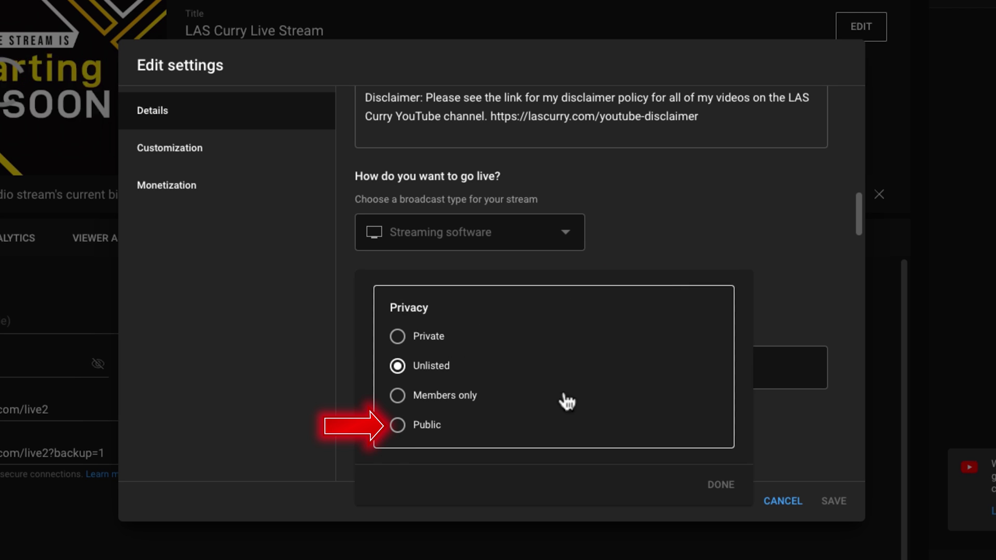
left_click(768, 301)
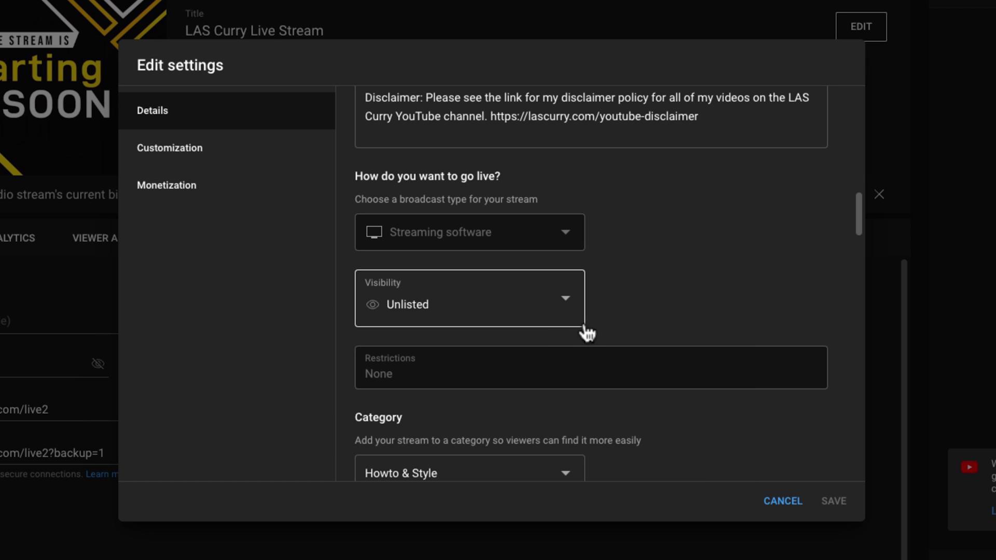
scroll(607, 319, "down", 1)
scroll(608, 319, "down", 5)
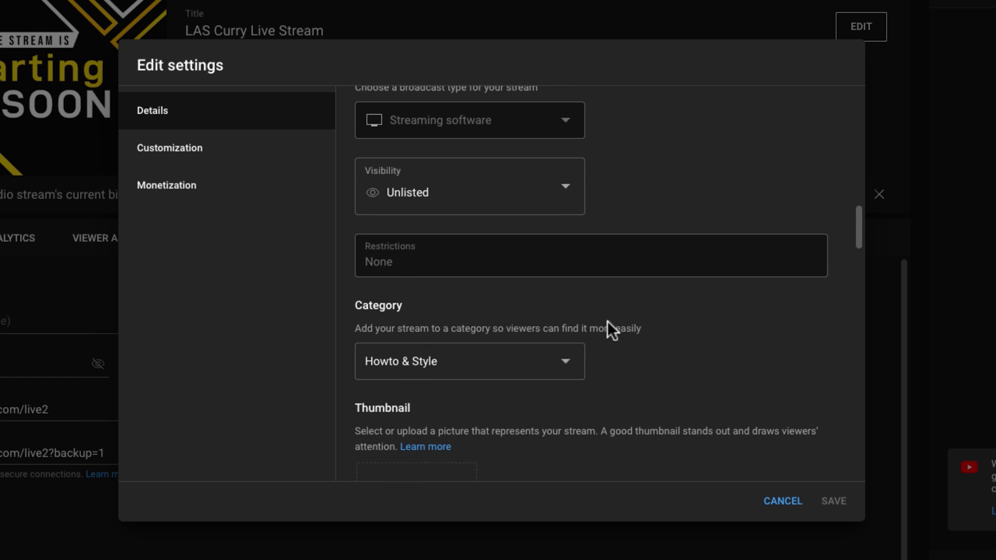
scroll(609, 320, "down", 1)
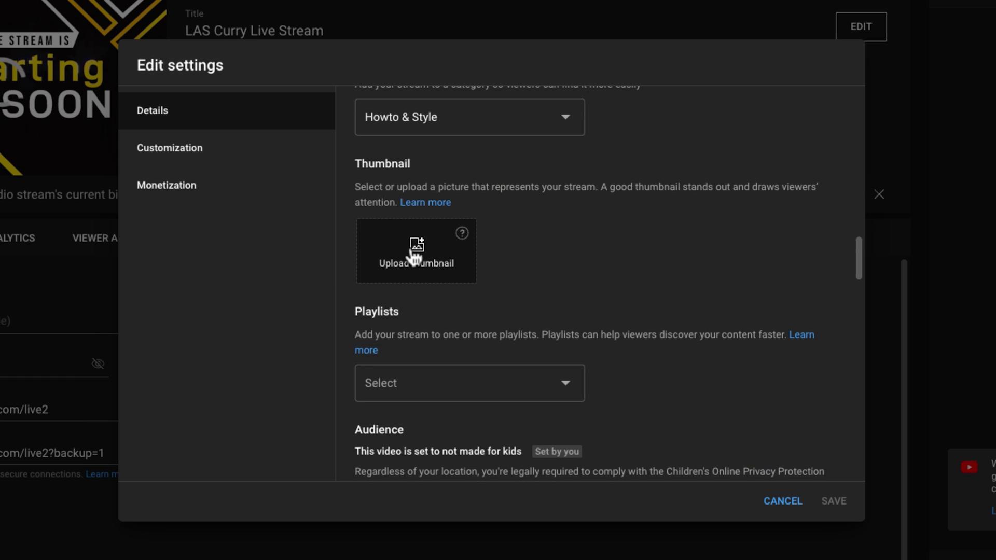
scroll(480, 359, "down", 1)
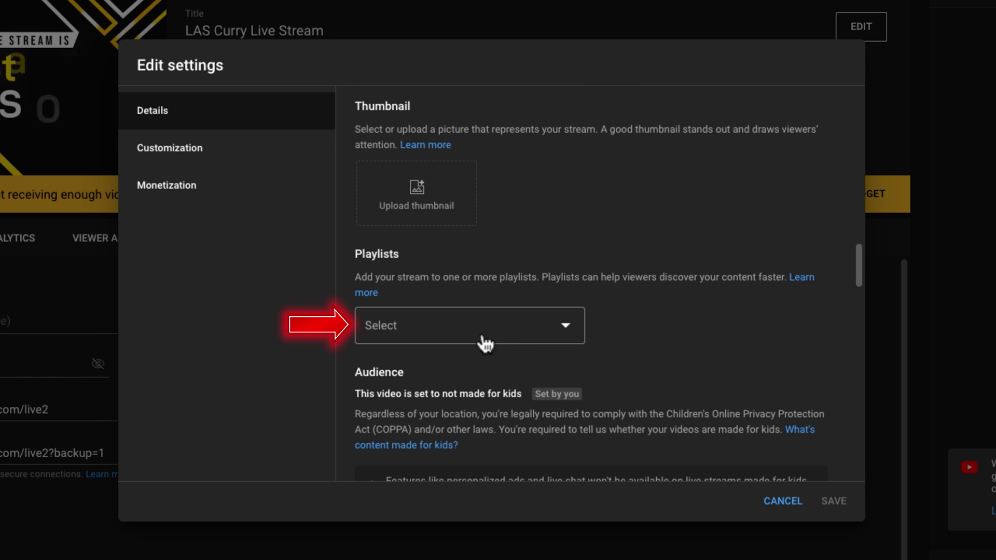
scroll(479, 342, "up", 5)
scroll(469, 343, "up", 10)
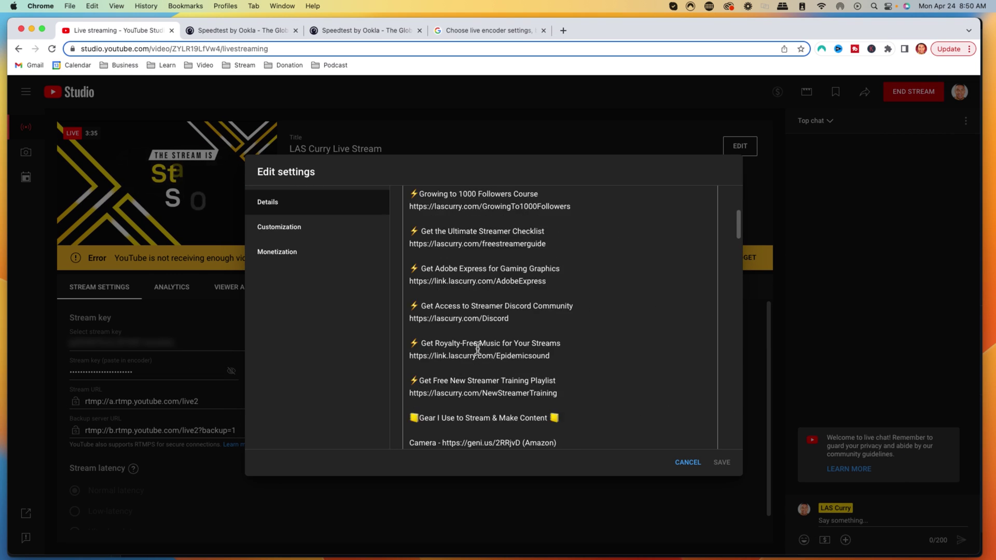
scroll(478, 348, "up", 5)
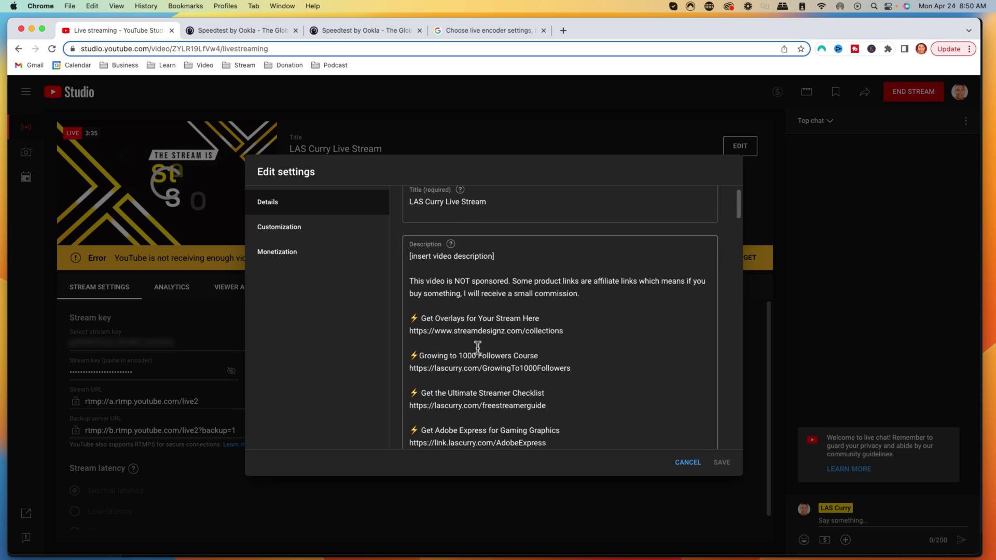